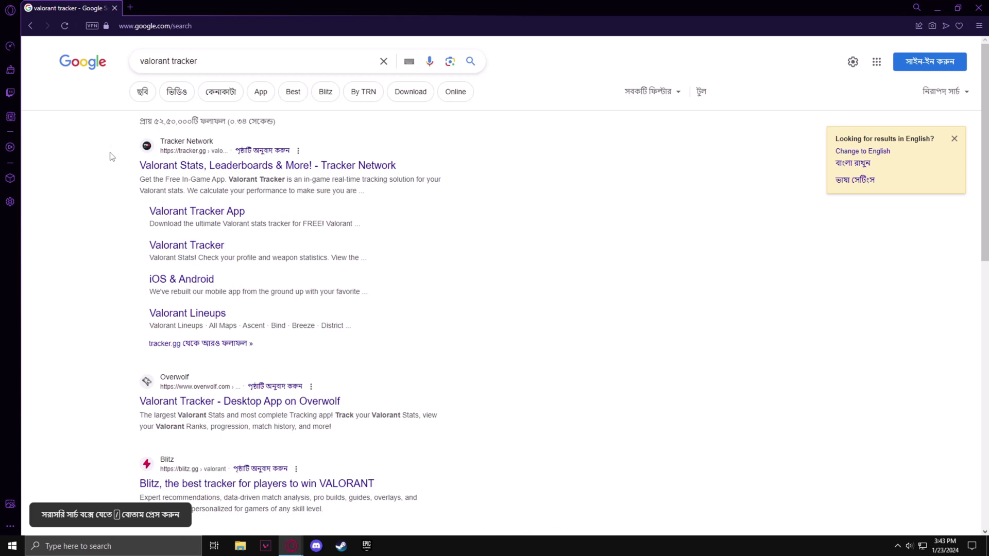
- Search Google for 'valorant tracker' and open the Tracker Network Valorant Stats result
triple_click(145, 59)
left_click(550, 201)
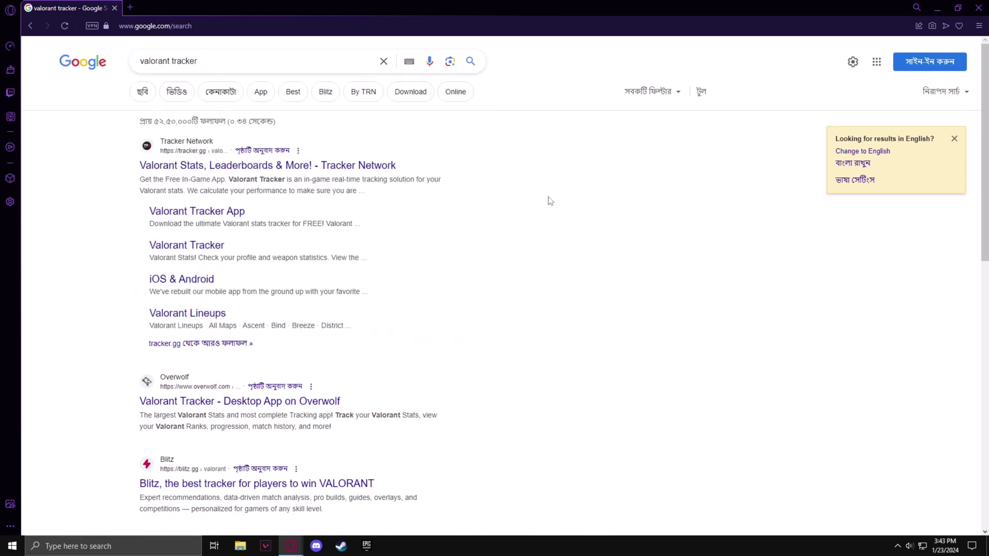
- Download the Valorant Tracker installer from tracker.gg's app page and save it to the Desktop
left_click(187, 165)
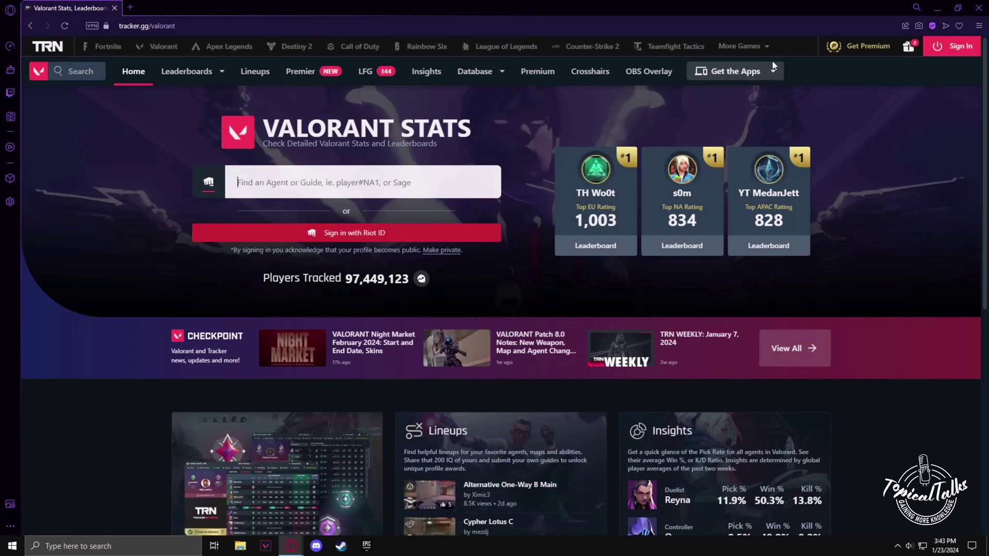
mouse_move(773, 72)
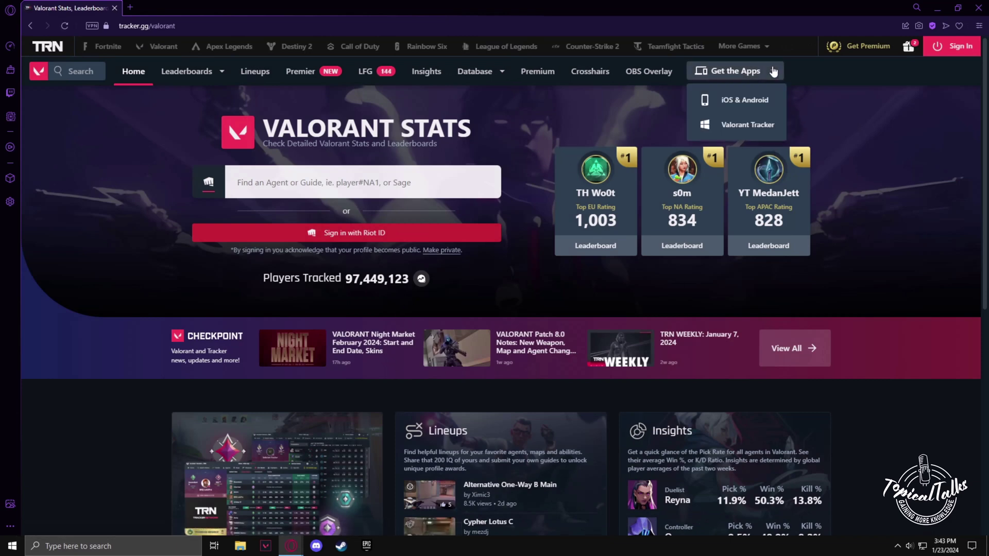
left_click(725, 126)
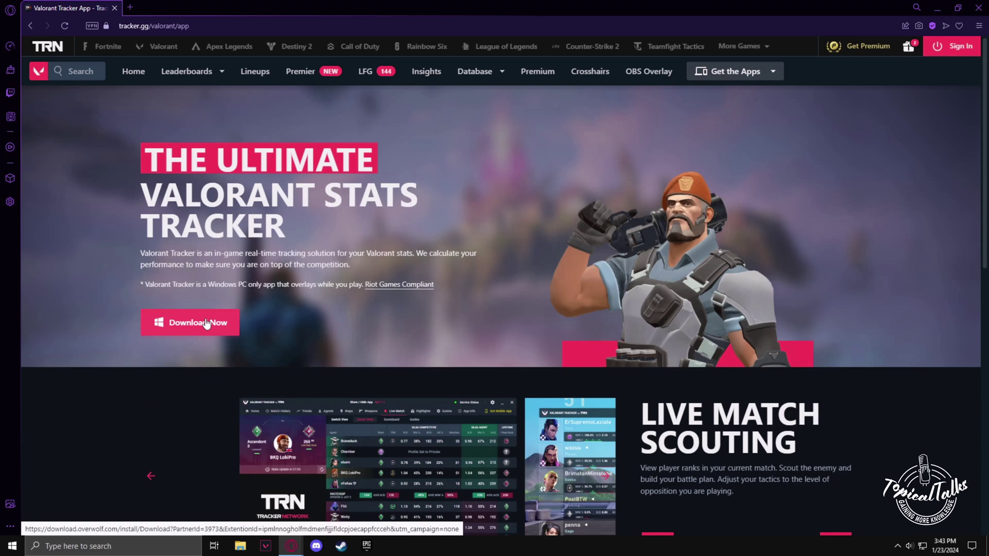
left_click(163, 330)
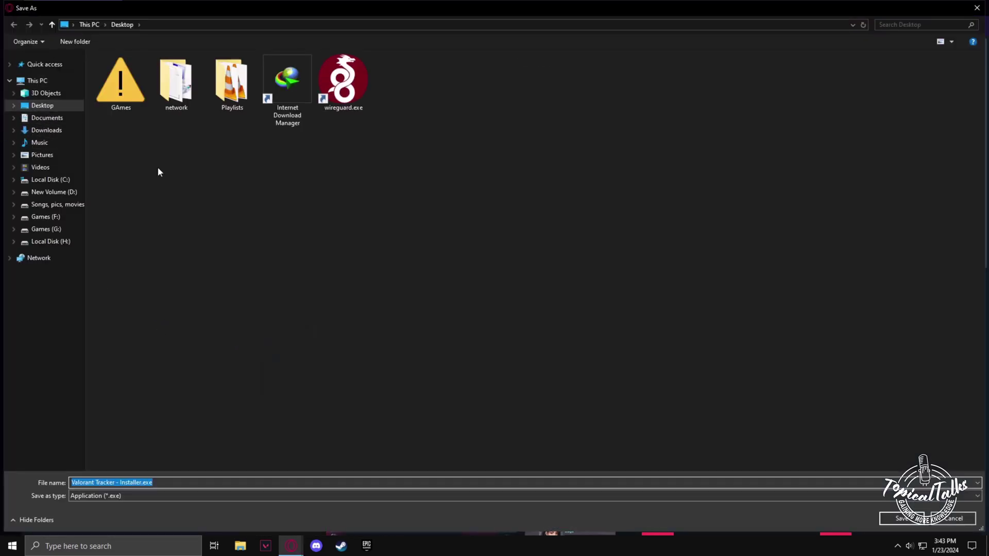
left_click(885, 519)
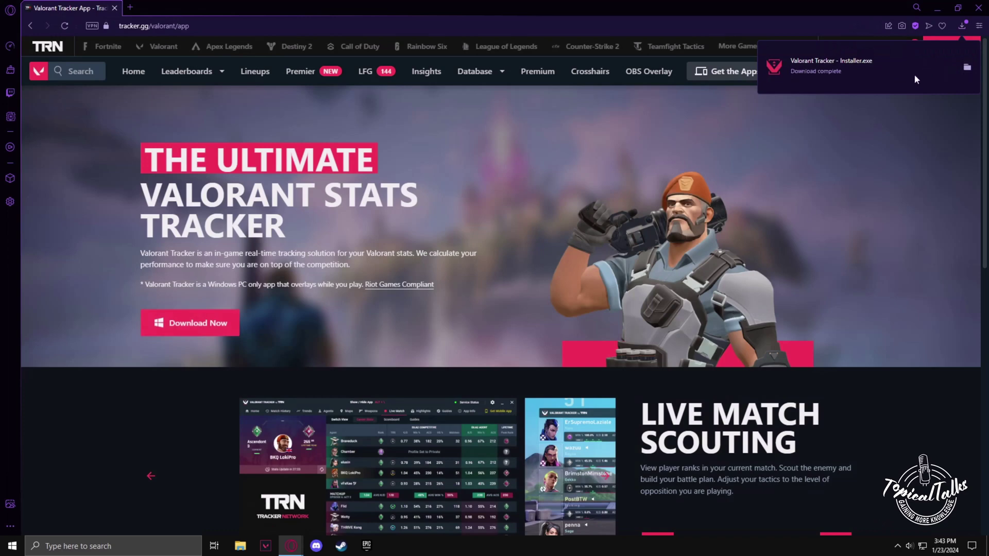
- Minimize Opera and run the Valorant Tracker installer from the desktop, past the security warning
left_click(937, 8)
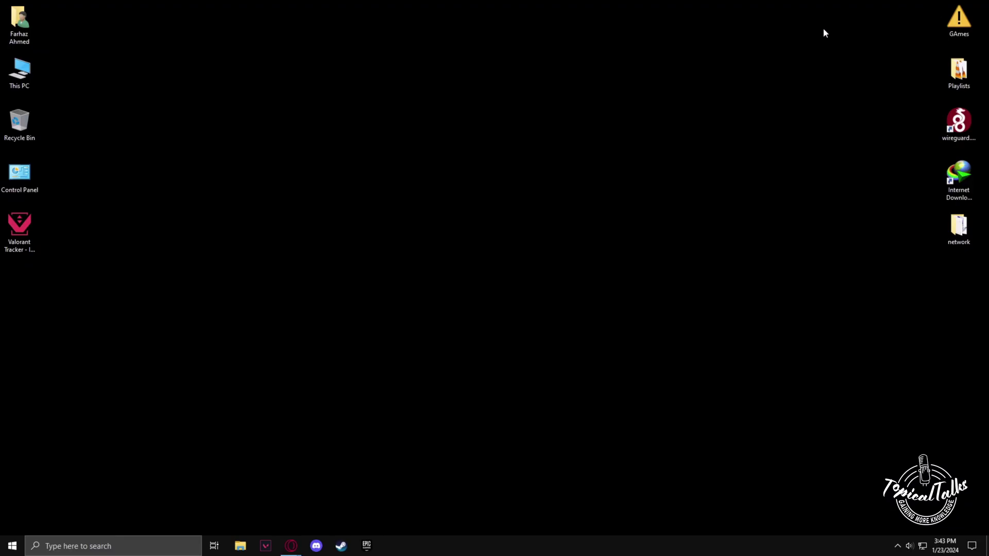
mouse_move(19, 227)
left_mouse_down()
mouse_move(401, 136)
mouse_move(450, 72)
left_mouse_up()
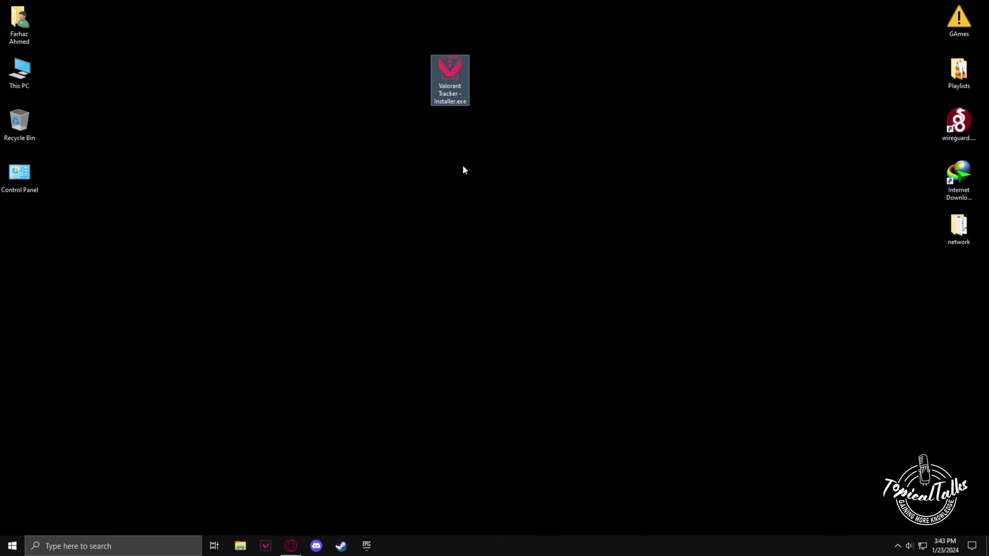
double_click(453, 95)
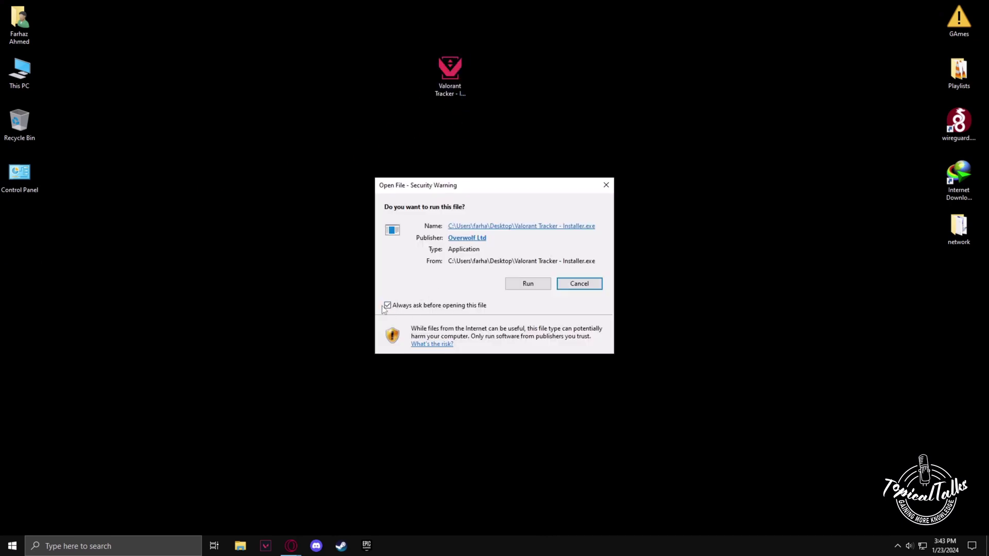
left_click(528, 284)
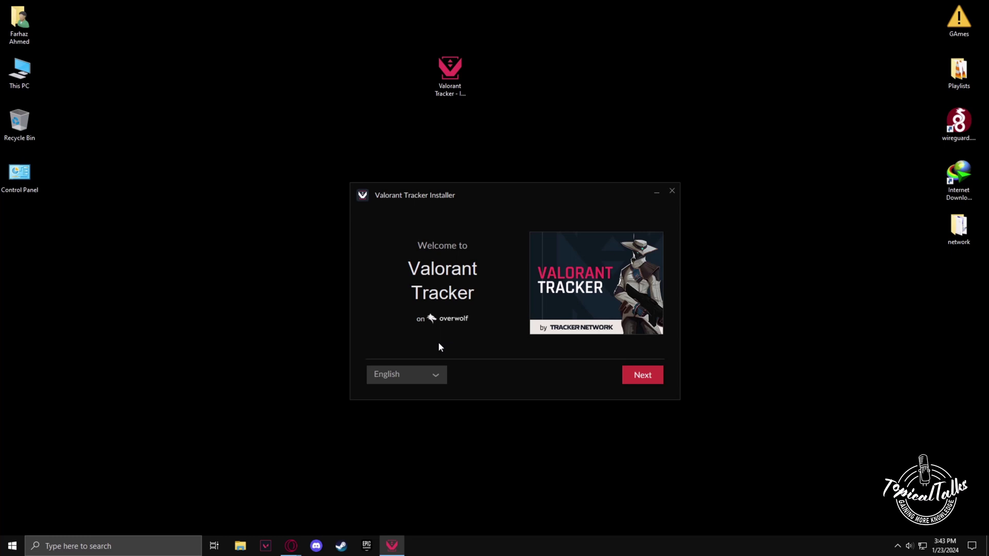
- Accept the terms, include the Outplayed app, and start the installation
left_click(638, 377)
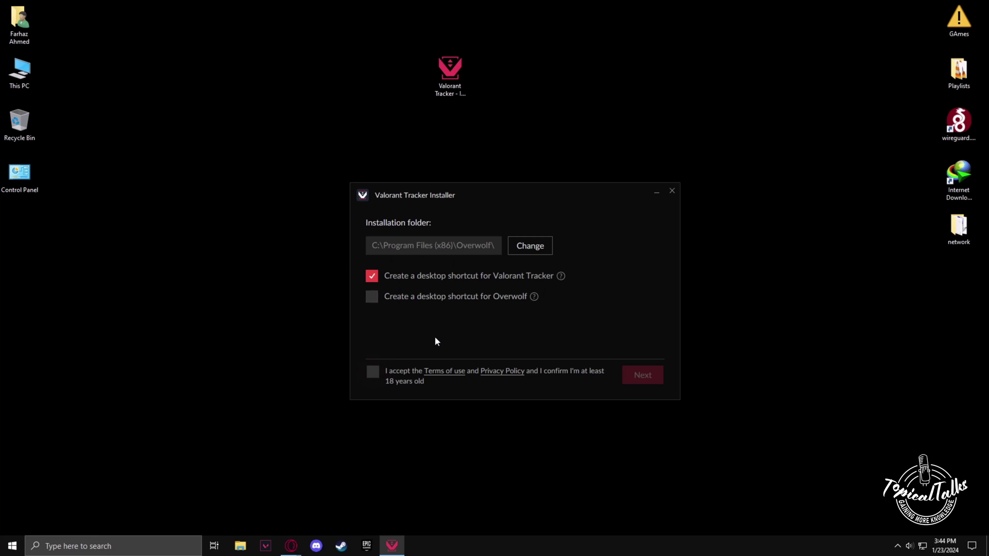
left_click(373, 373)
left_click(644, 379)
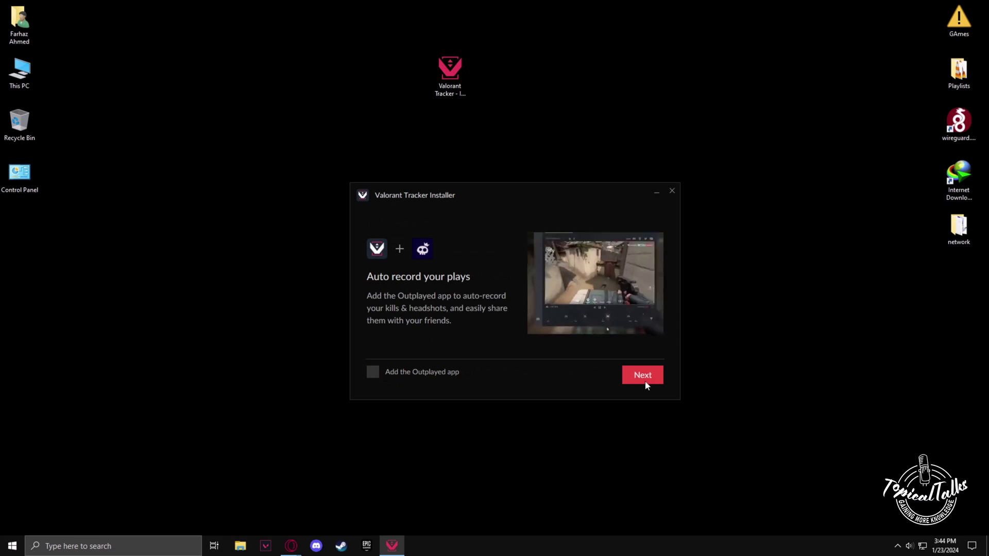
left_click(373, 373)
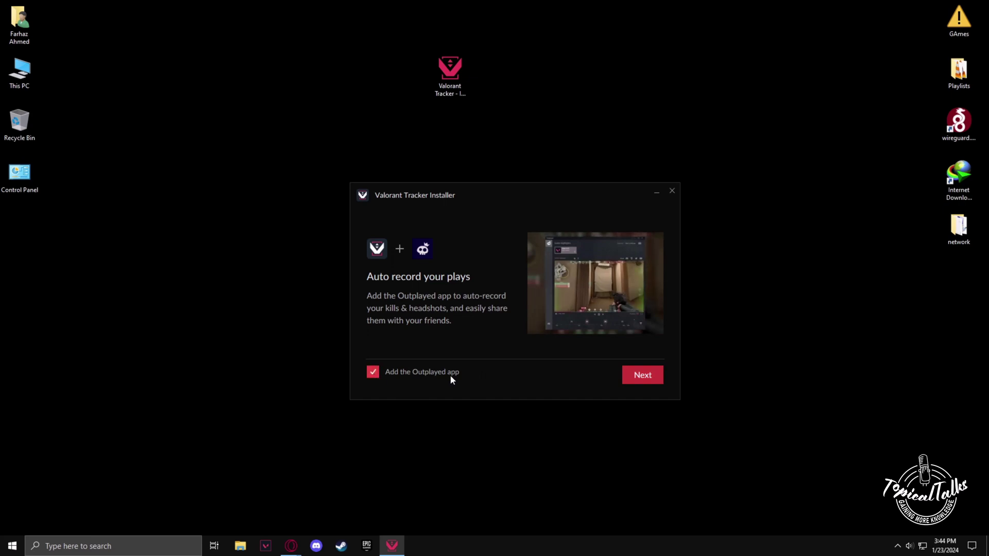
left_click(642, 381)
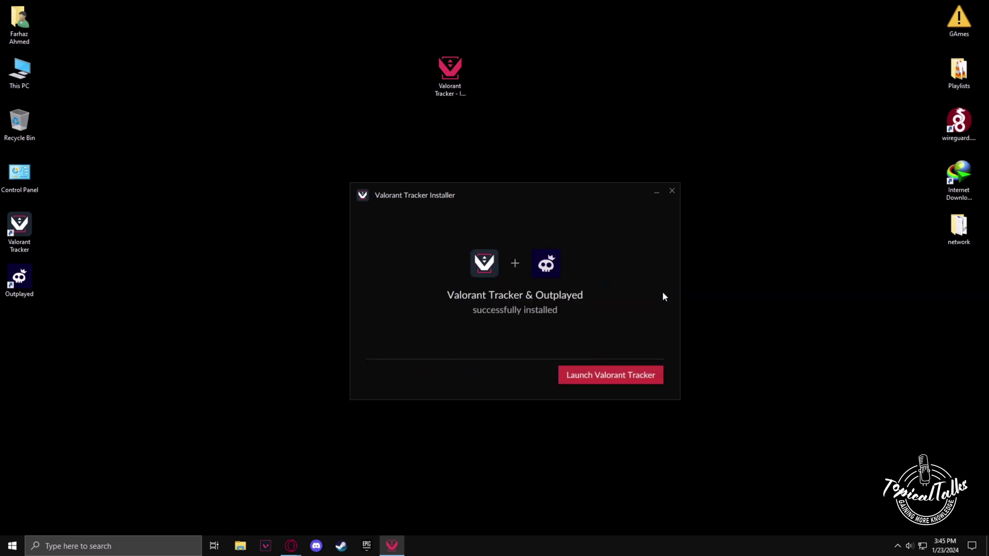
- Launch Valorant Tracker and move past the Welcome page to What's Inside
left_click(592, 379)
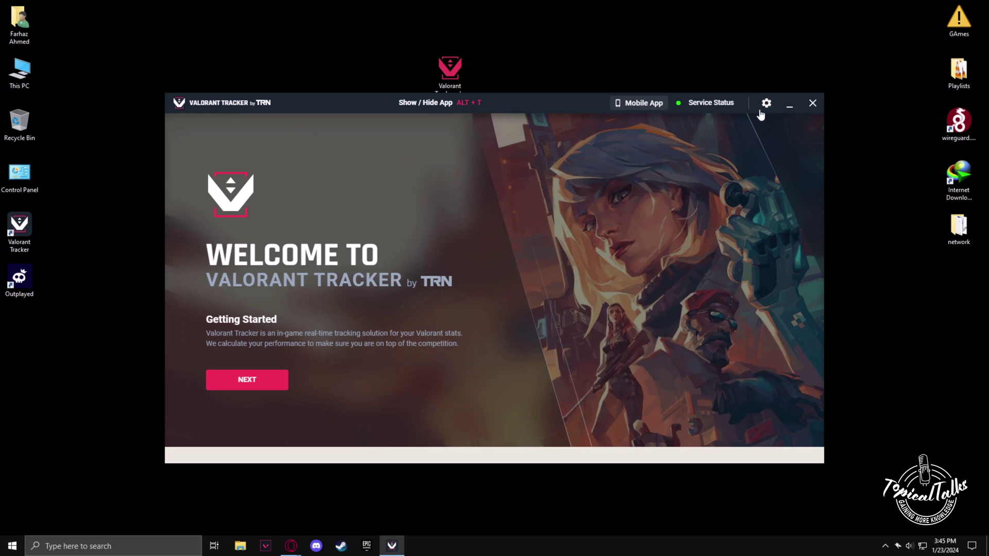
left_click(278, 380)
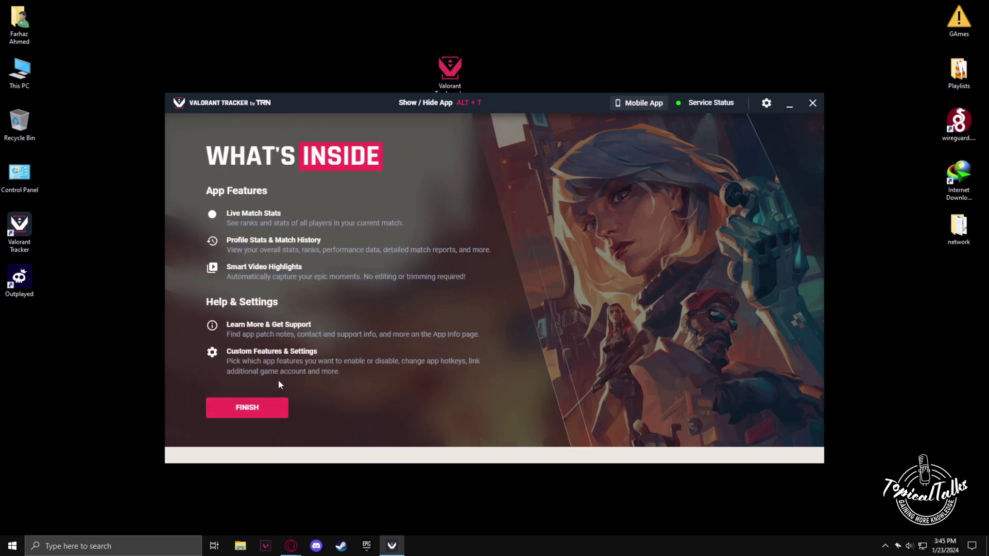
- Finish onboarding, leave Data Reset unticked in App Settings, and return to the Home dashboard
left_click(261, 408)
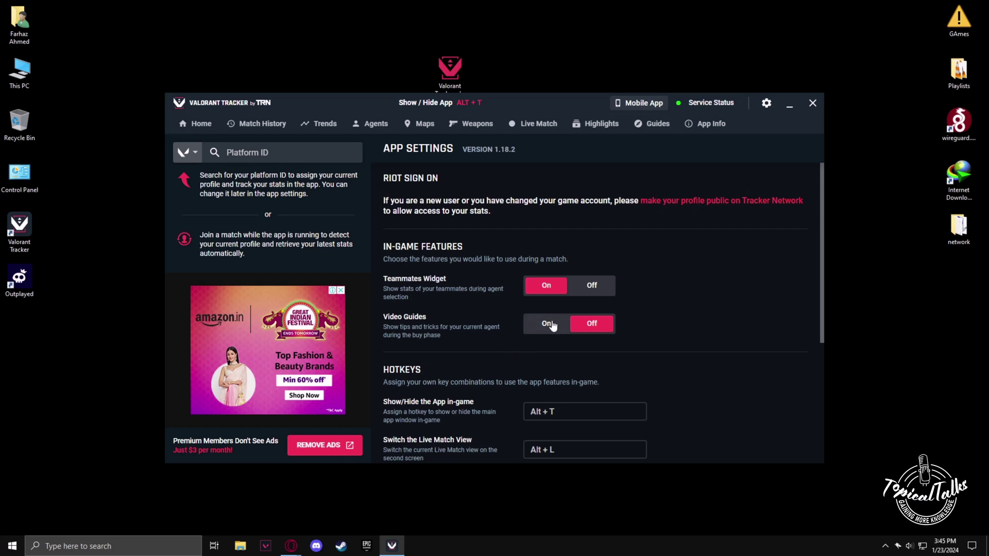
scroll(737, 348, "down", 4)
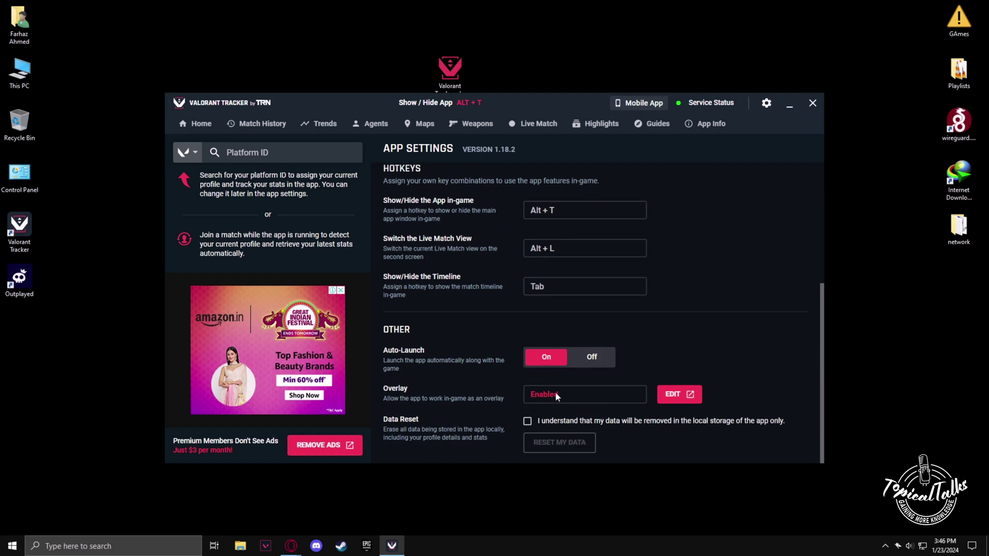
left_click(527, 421)
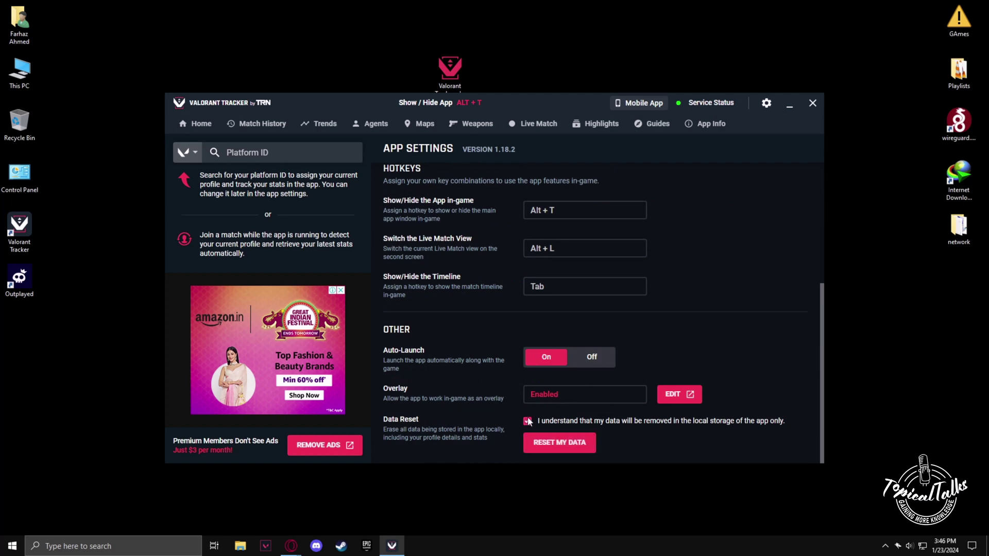
left_click(527, 421)
scroll(482, 399, "up", 5)
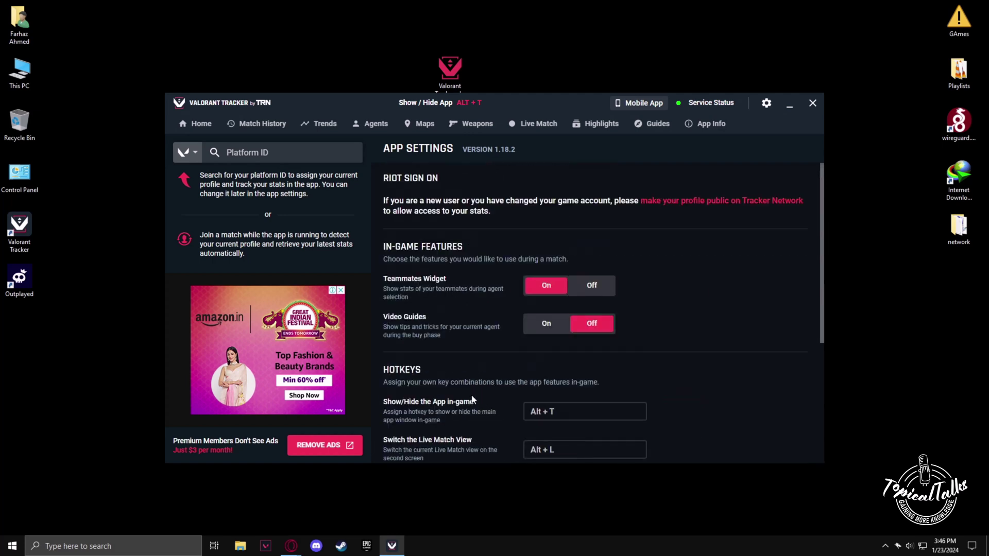
left_click(206, 129)
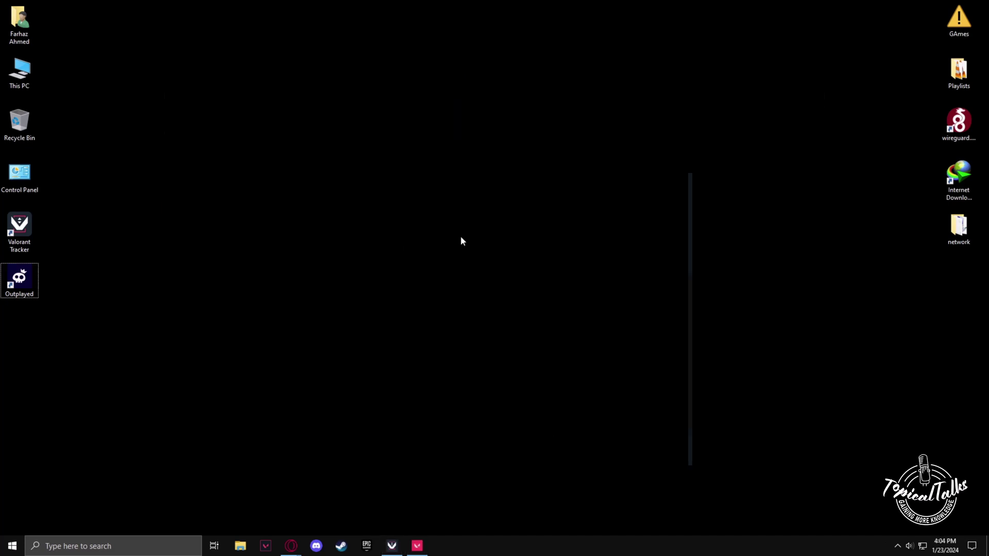
- Start Valorant and queue Swiftplay until Sunset loads with the tracker overlay
right_click(313, 149)
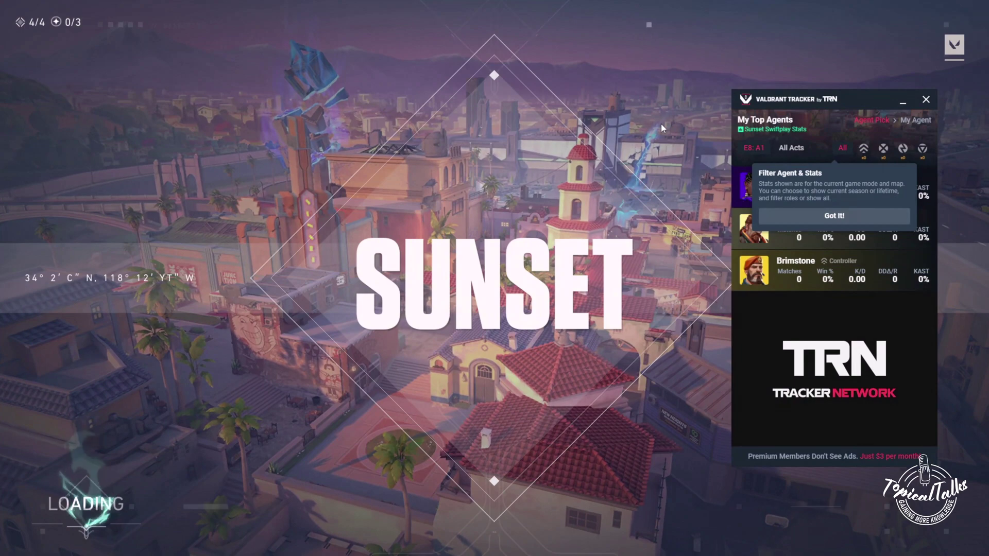
- Dismiss the agent tip, move the overlay up-left, and preview Jett, Deadlock, Chamber and Brimstone stats
left_click(829, 218)
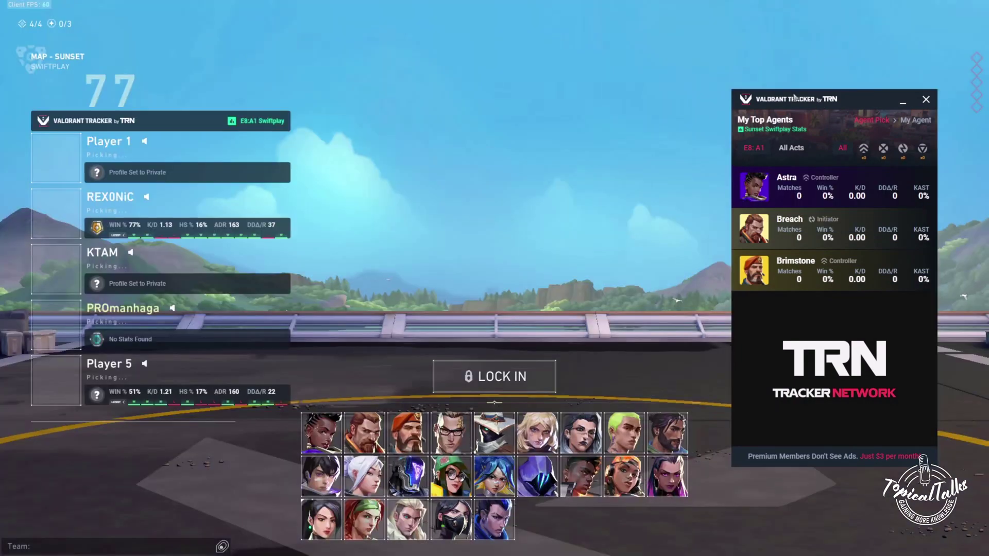
left_click_drag(795, 97, 718, 66)
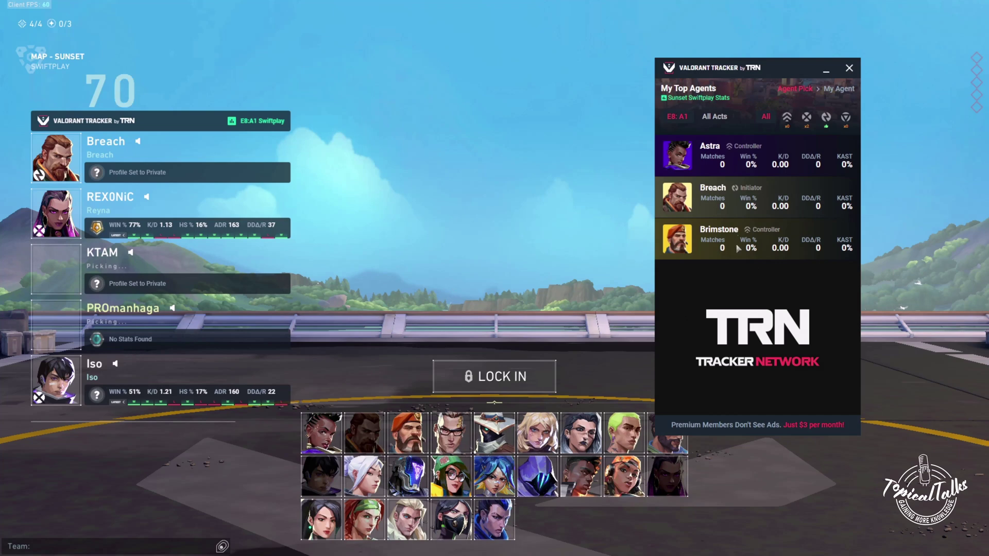
left_click(367, 480)
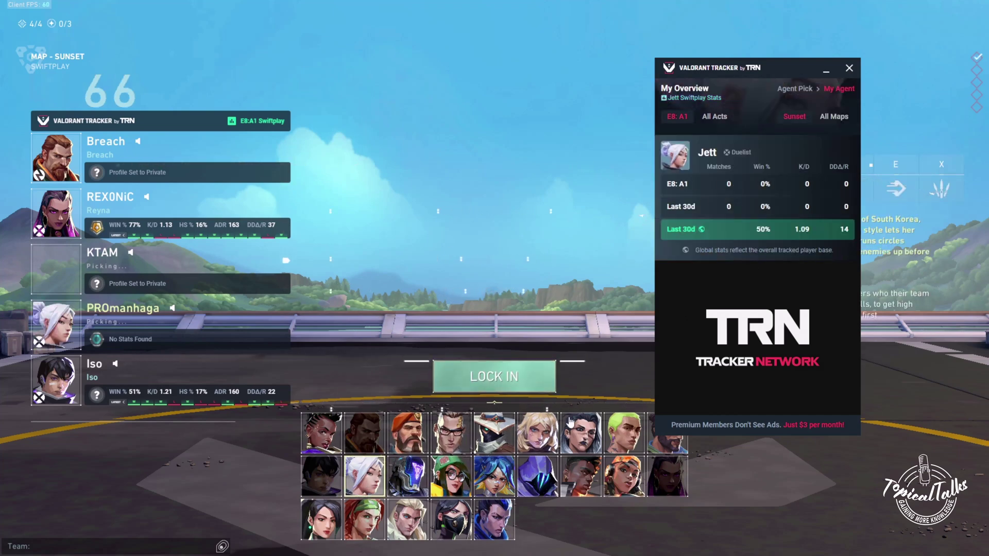
left_click(538, 430)
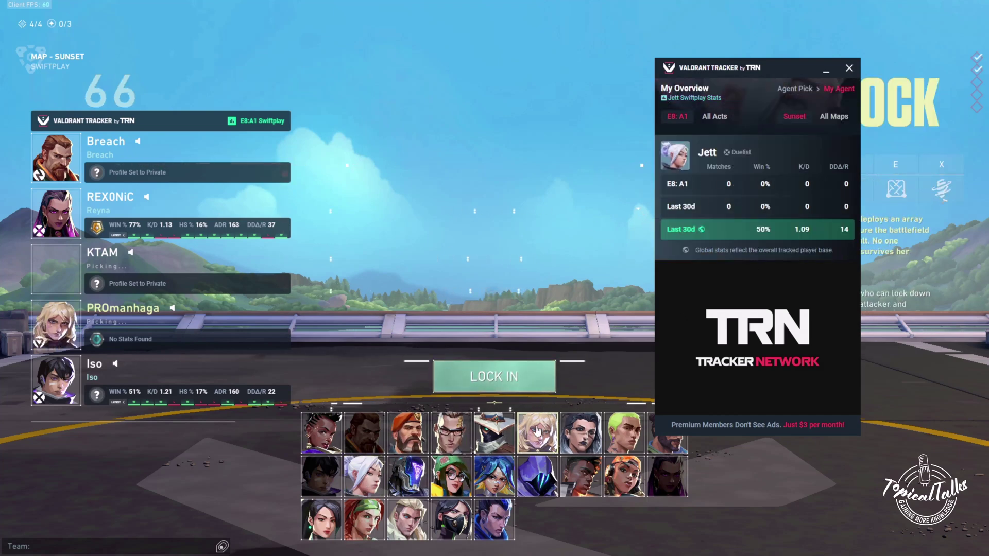
left_click(451, 433)
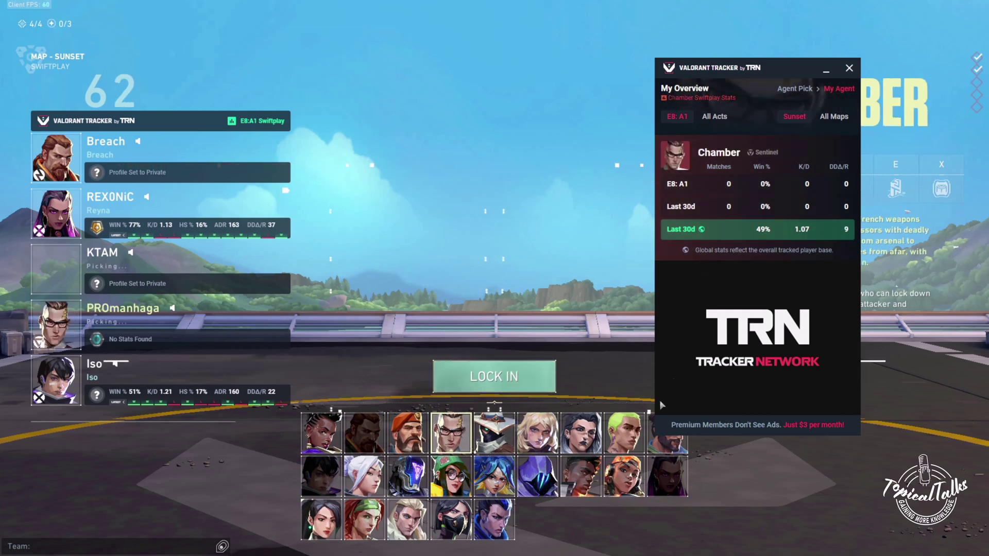
left_click(406, 437)
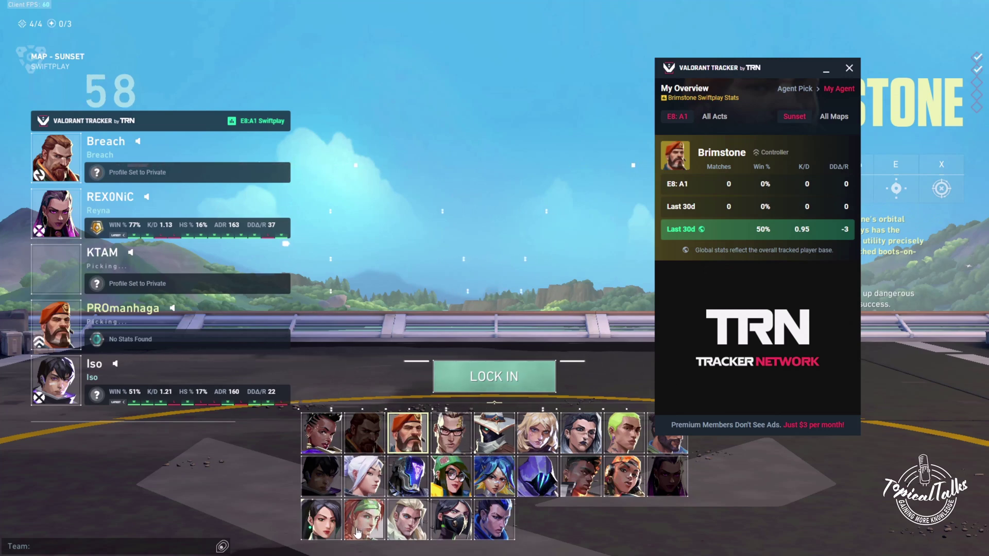
- Preview Sage and Raze, lock in Raze, and shift the tracker overlay right
left_click(335, 530)
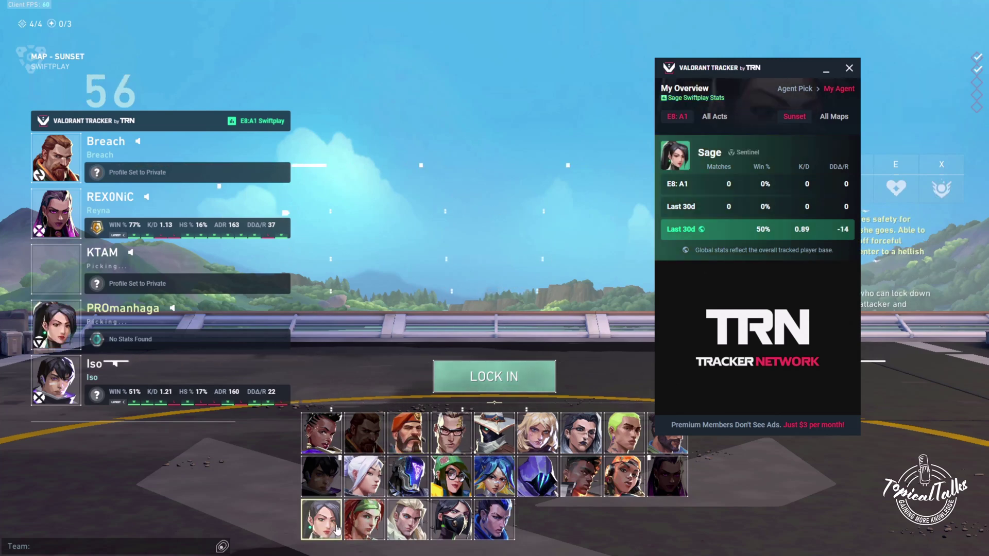
left_click(624, 477)
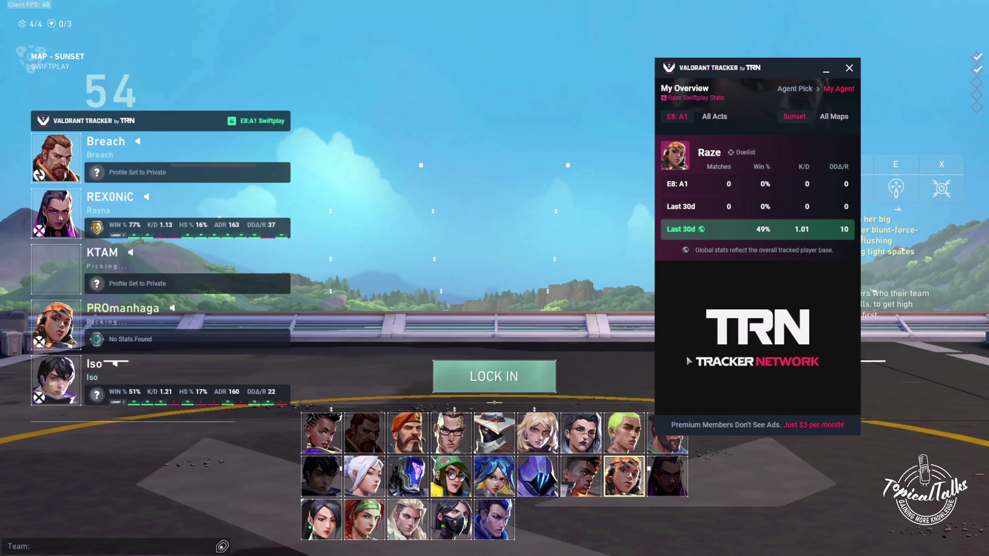
left_click(511, 387)
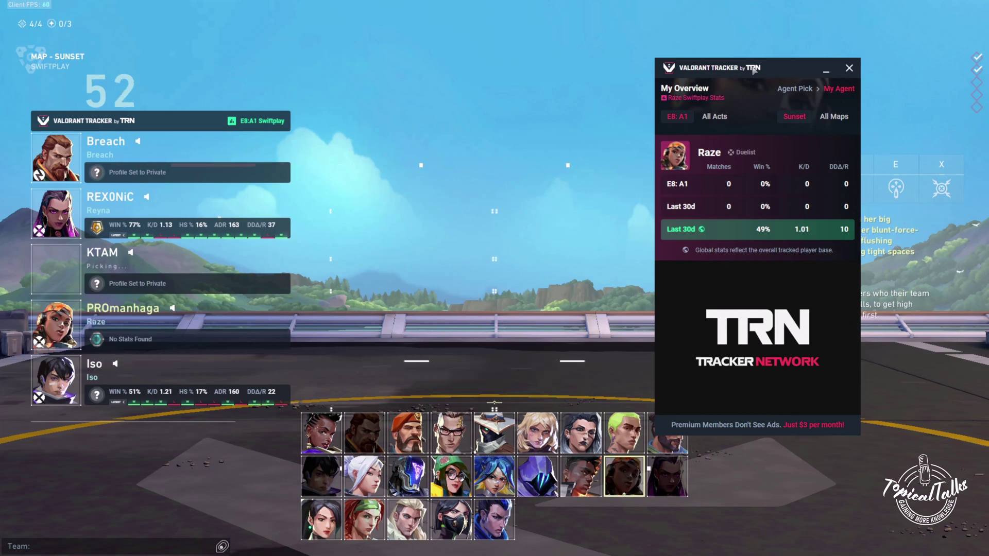
left_click_drag(779, 71, 844, 64)
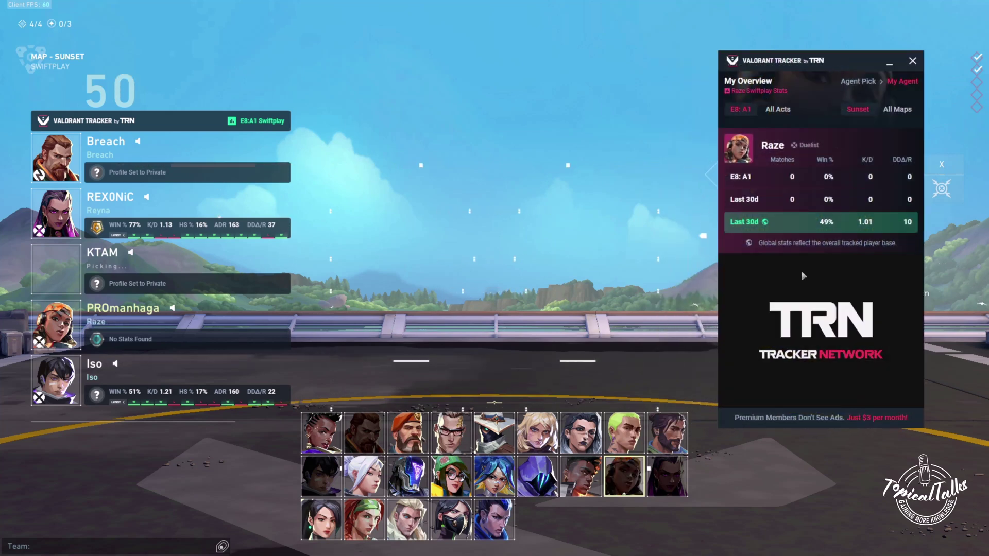